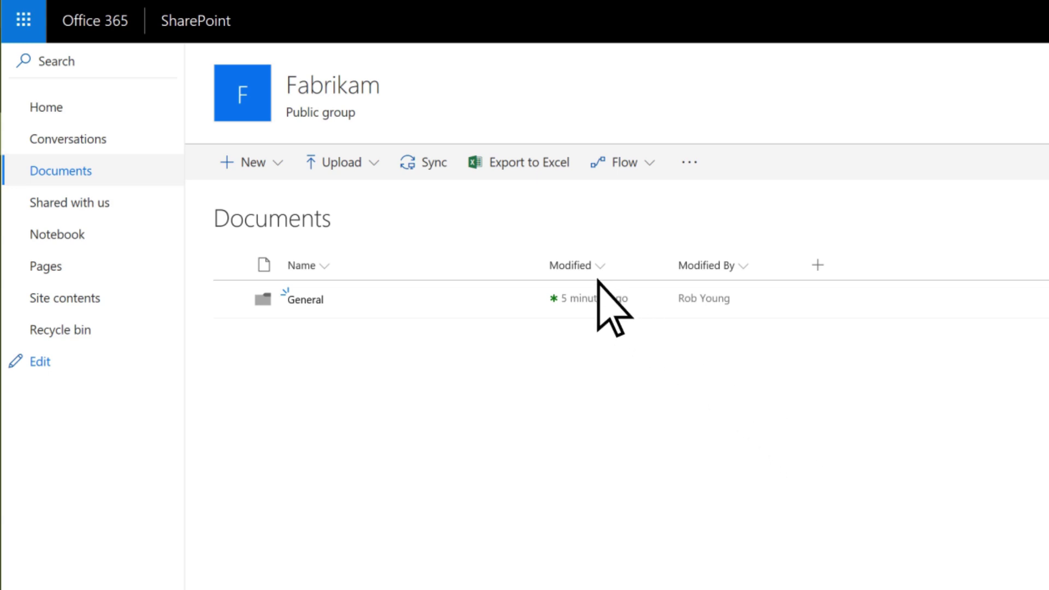
Create a 'Fabrikam files' folder in the Fabrikam Documents library and open it.
left_click(271, 171)
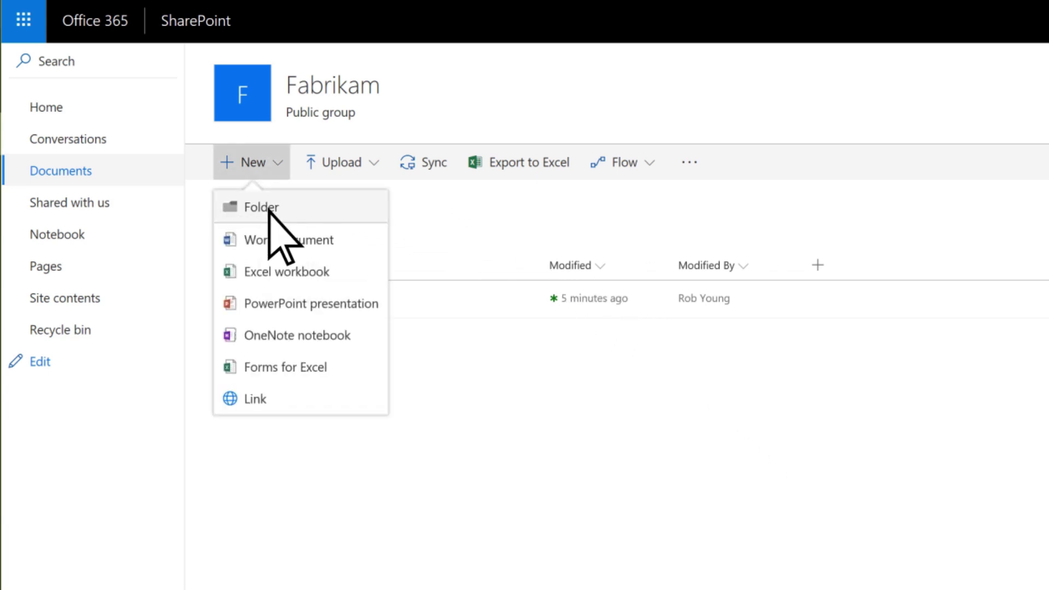
left_click(269, 209)
type("Fabrikam files")
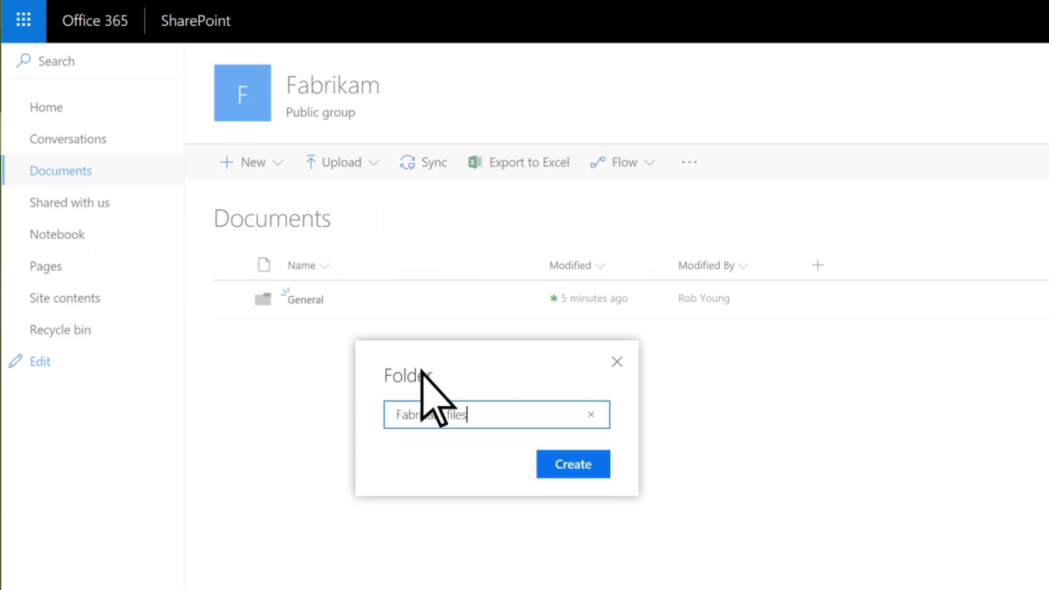
left_click(572, 469)
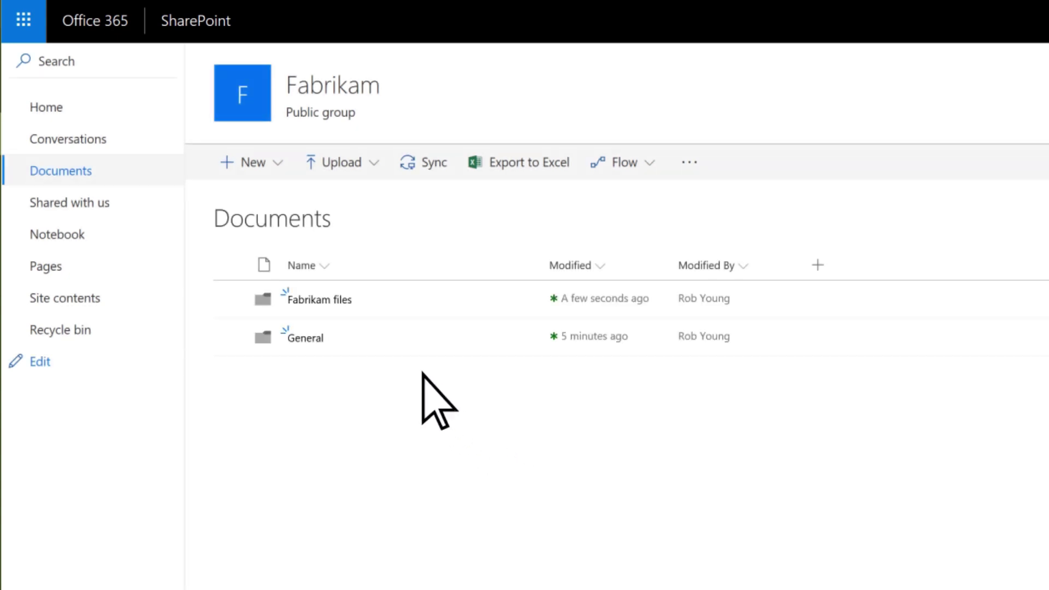
left_click(343, 301)
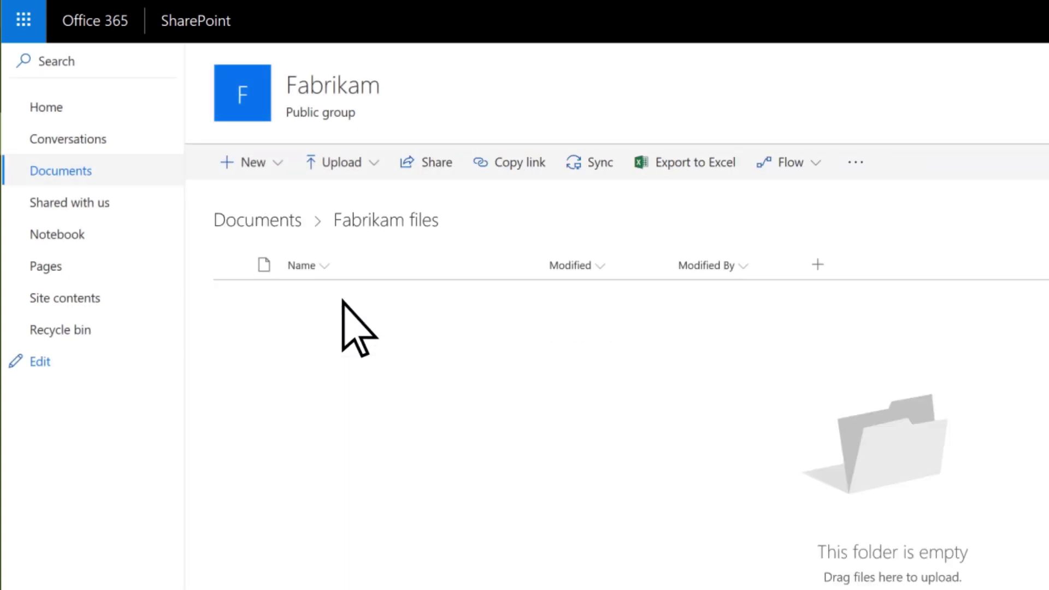
Upload Agreement.docx, Budget.xlsx and Demonstration.pptx, then return to Documents.
left_click(267, 164)
left_click(275, 241)
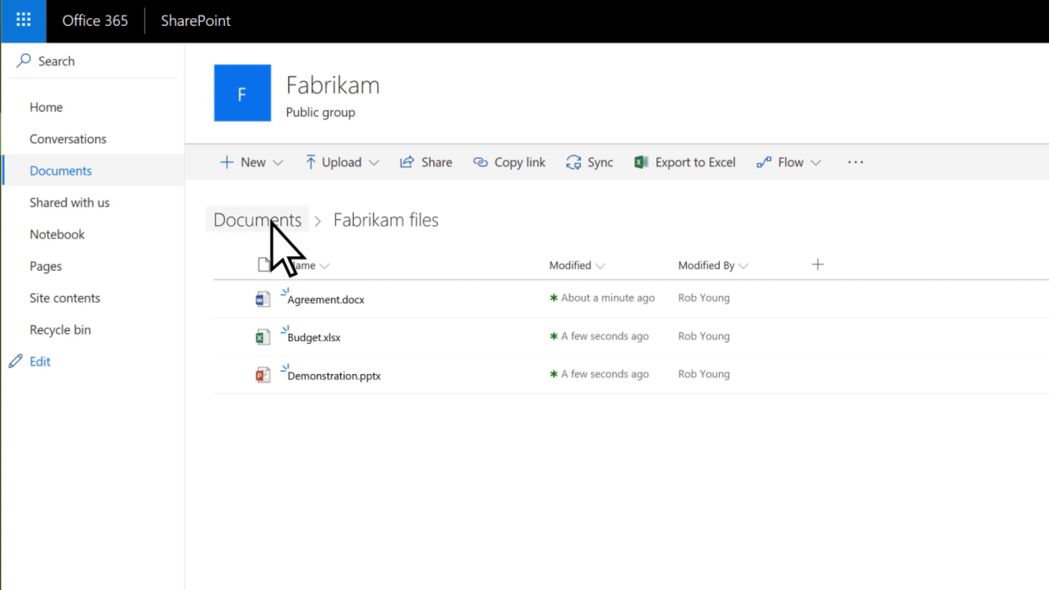
left_click(274, 221)
mouse_move(401, 299)
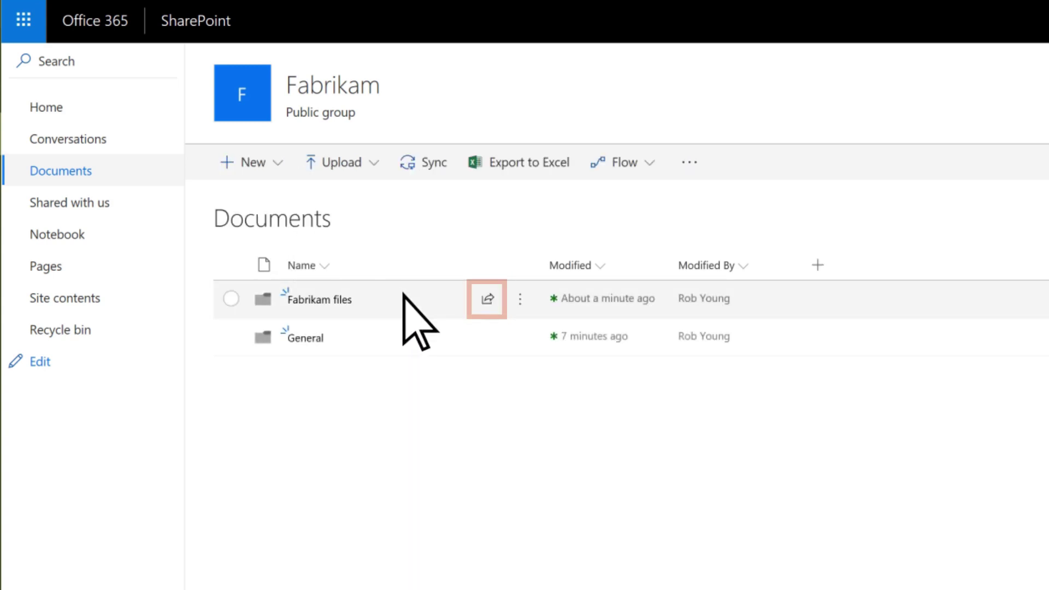
Set the Fabrikam files sharing link to work only for Specific people.
left_click(489, 300)
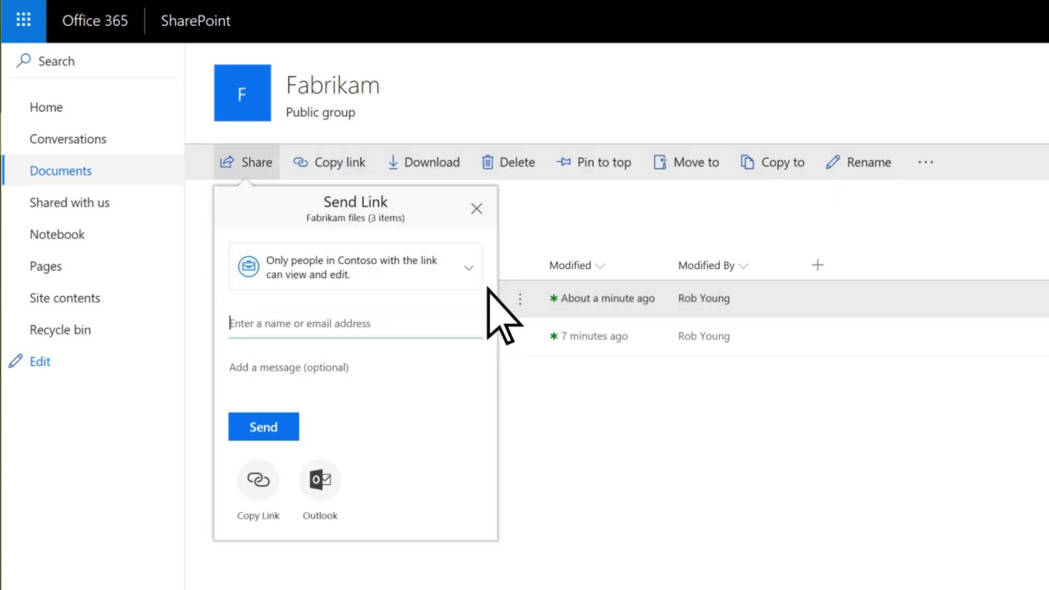
left_click(470, 269)
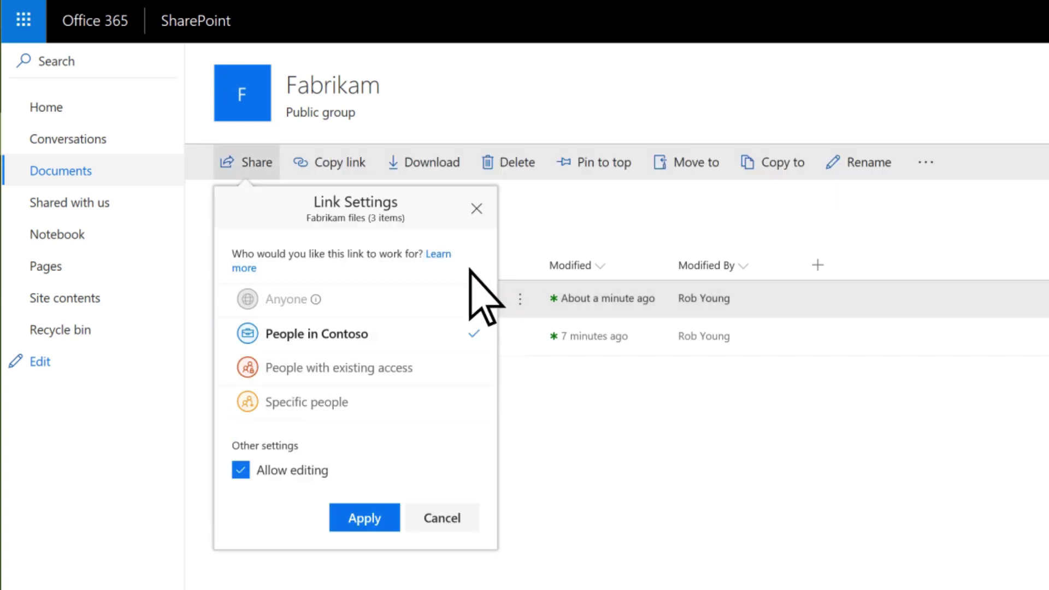
left_click(381, 402)
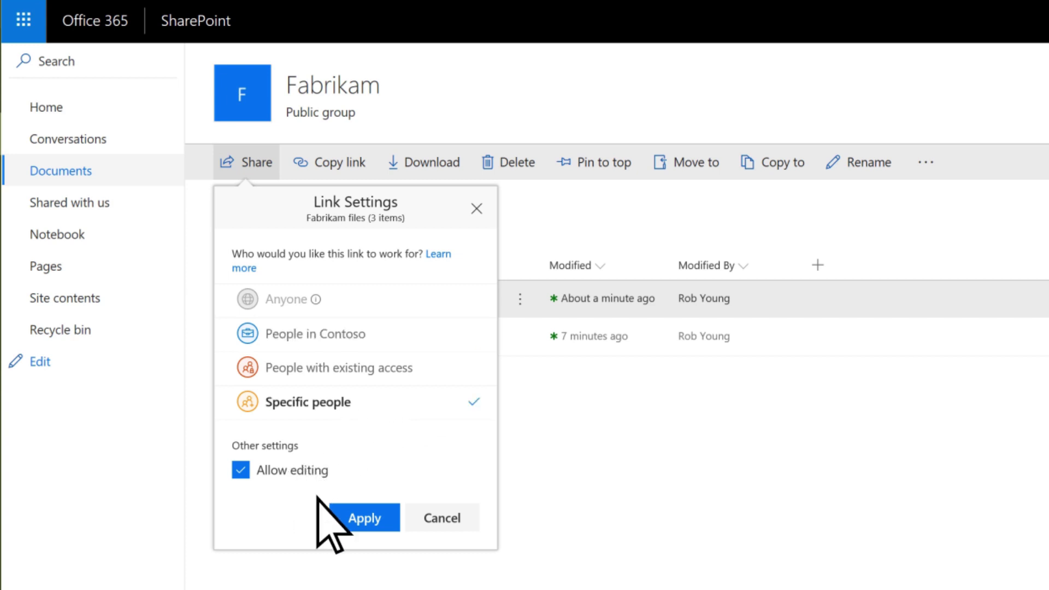
left_click(385, 518)
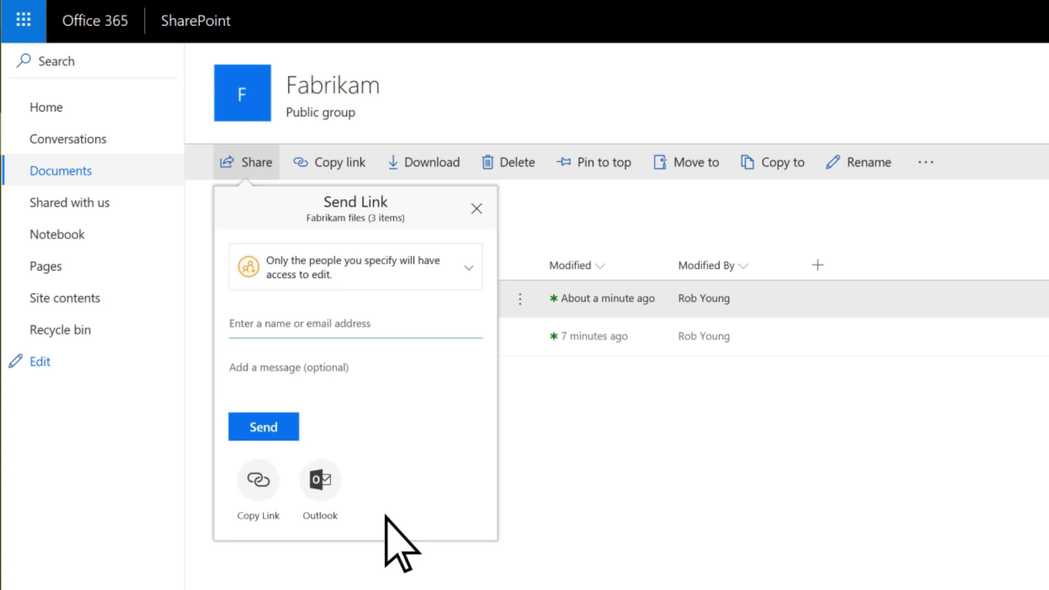
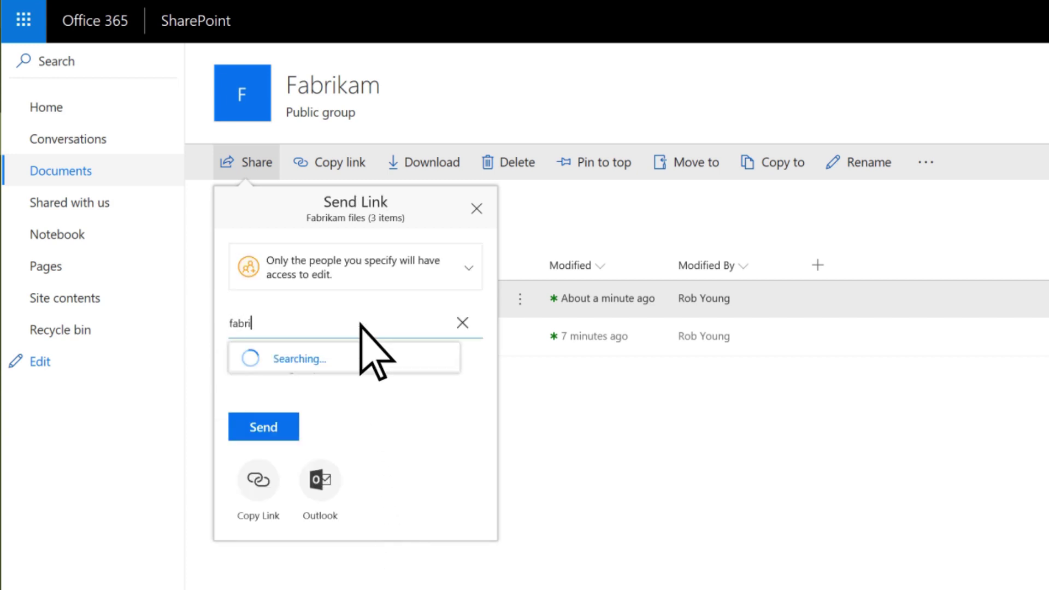
Send the Fabrikam files link to the suggested external Gmail address.
left_click(362, 373)
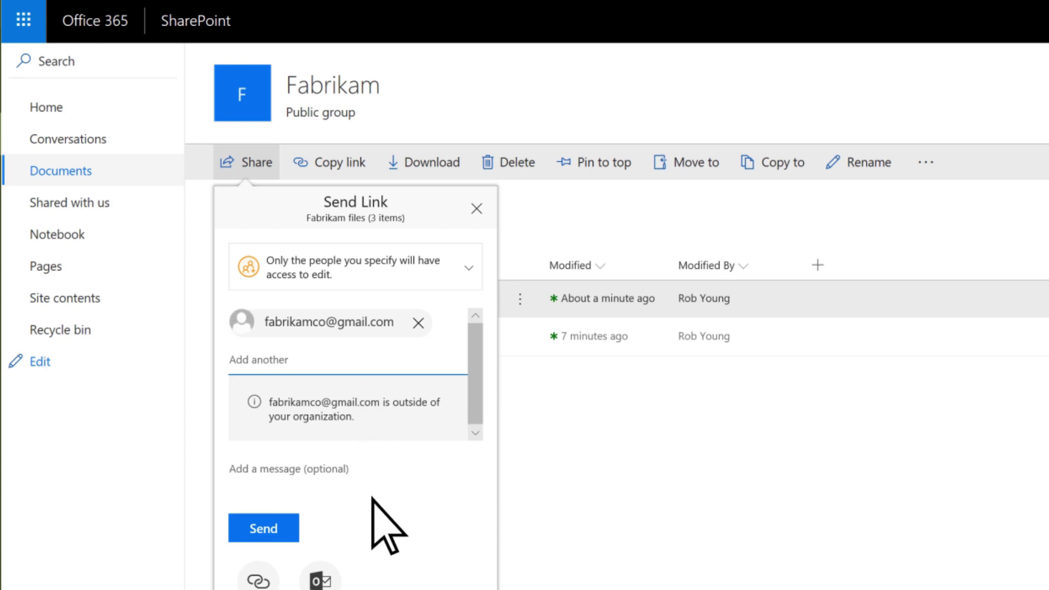
type("Hello Alex, please work from these files for the project. Thanks,")
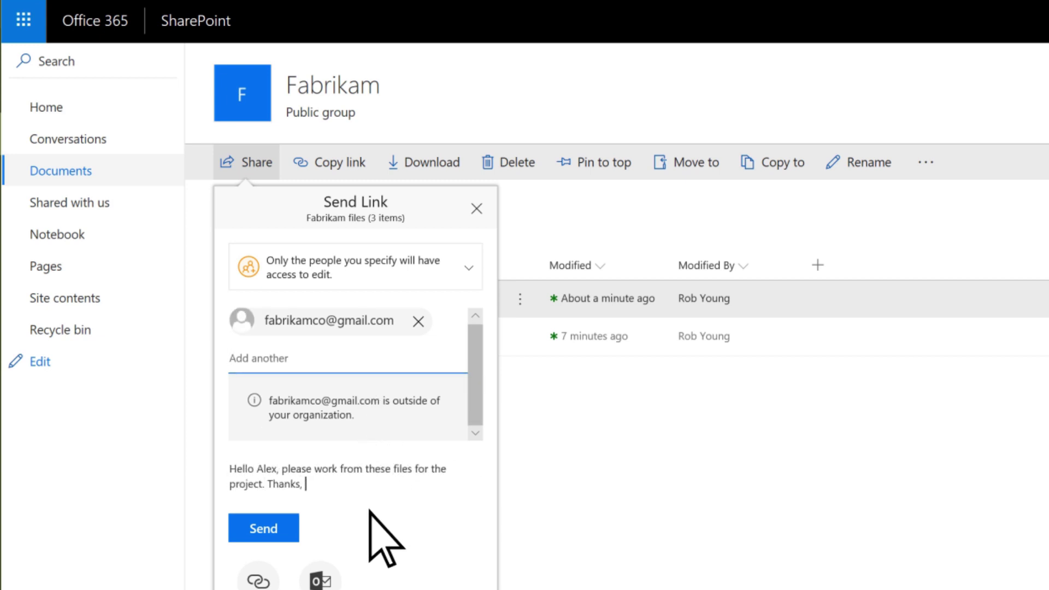
type("Rob")
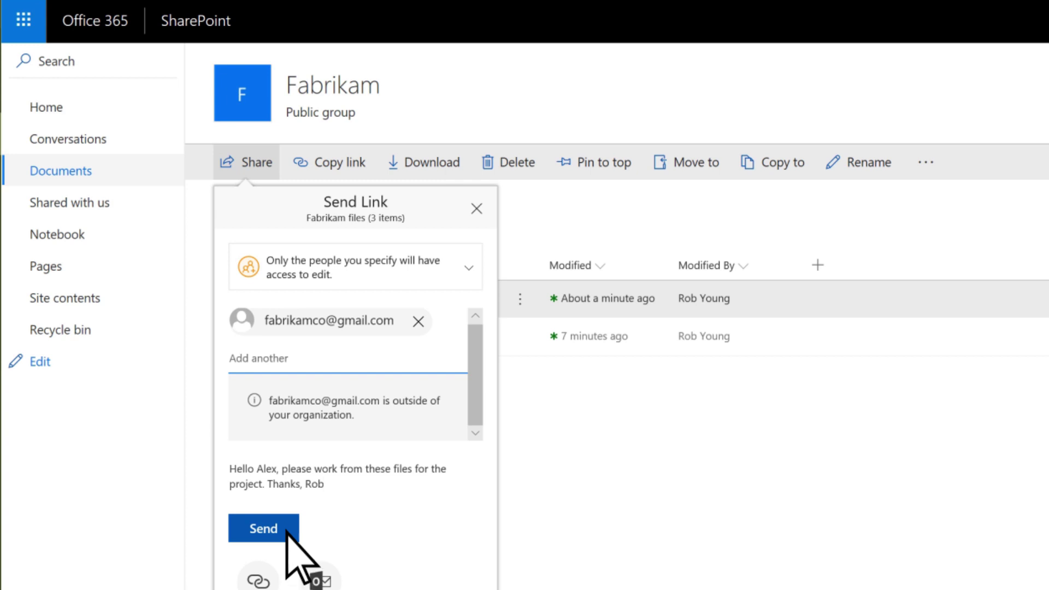
left_click(286, 529)
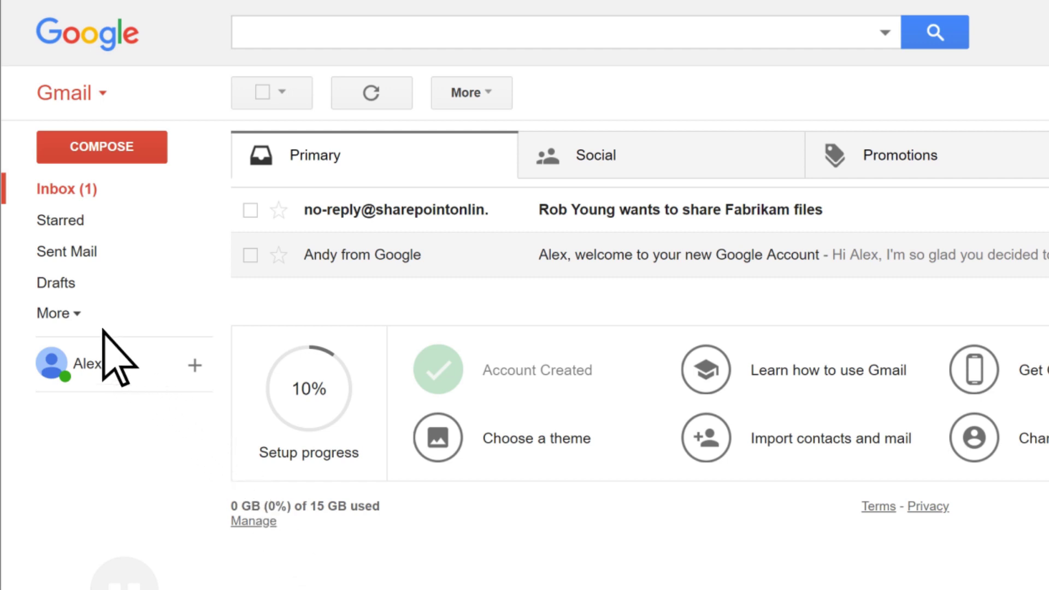
Open the SharePoint sharing email, follow its Fabrikam files link, and request a verification code.
left_click(77, 314)
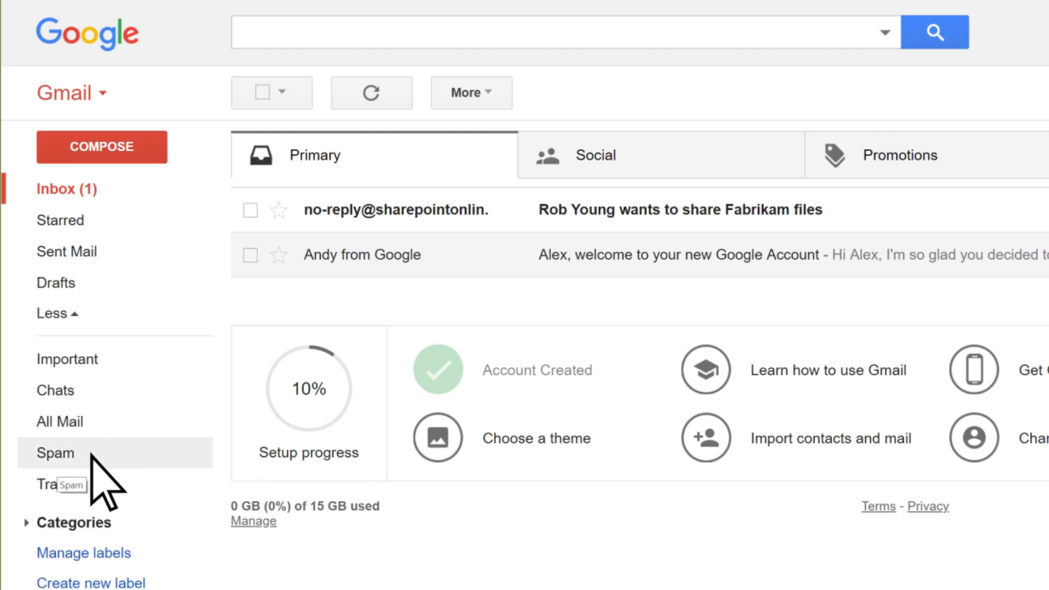
left_click(513, 213)
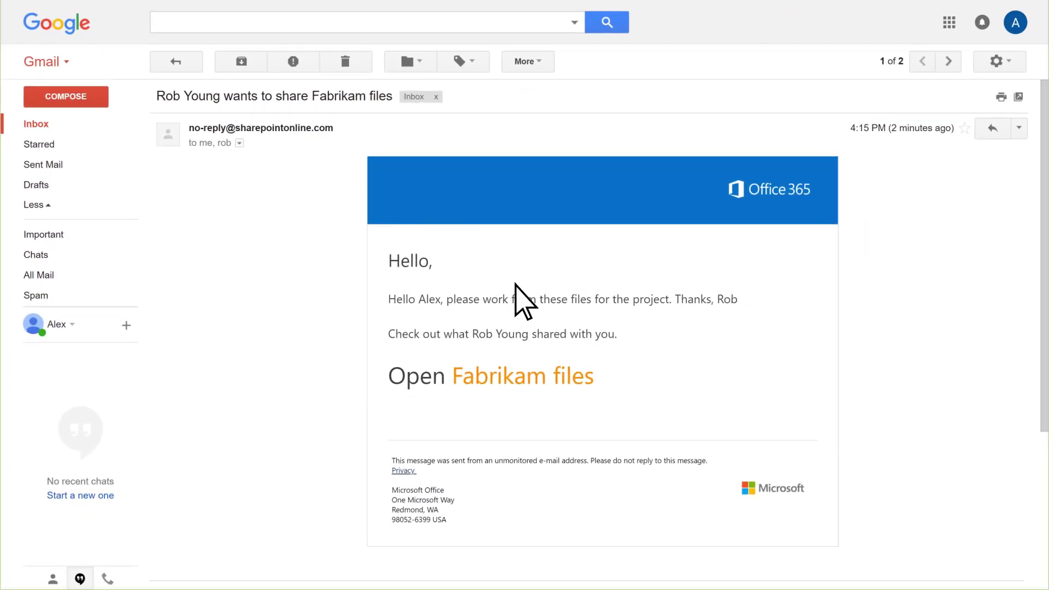
left_click(548, 376)
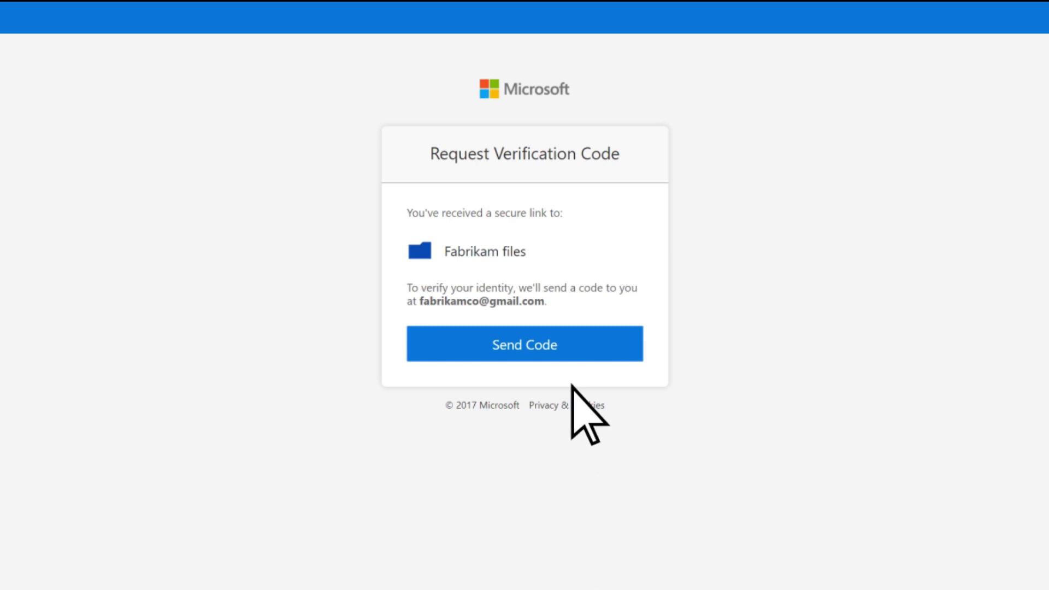
left_click(565, 346)
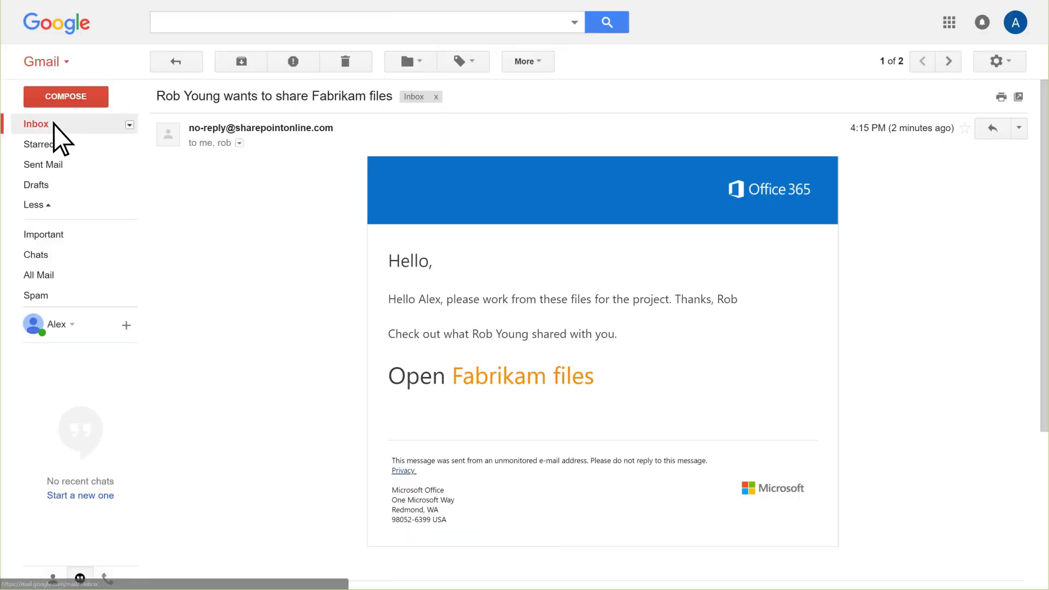
Open the SharePoint verification code email from Gmail's Spam folder.
left_click(54, 125)
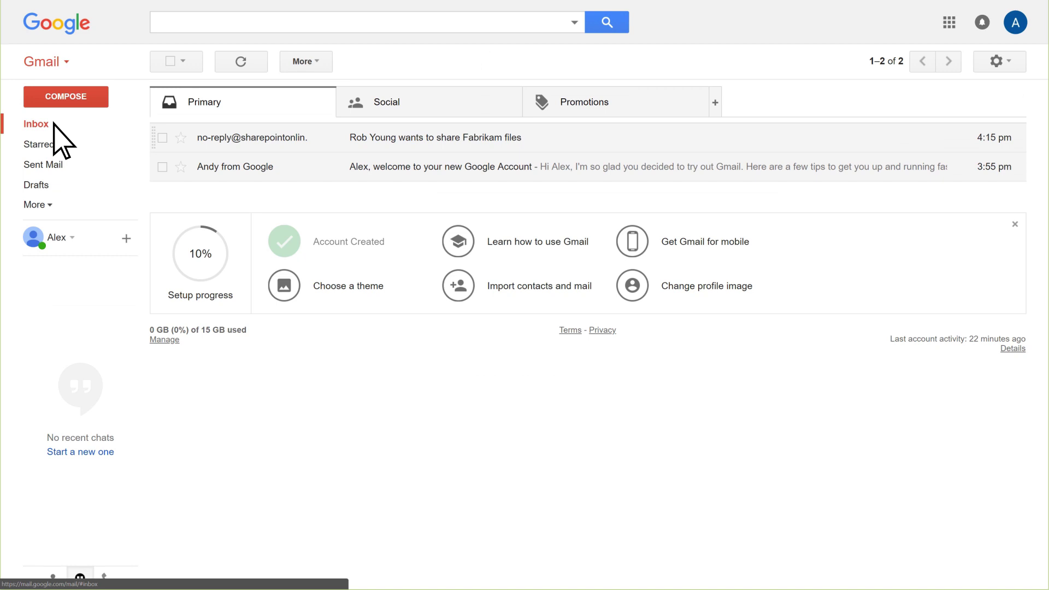
left_click(47, 205)
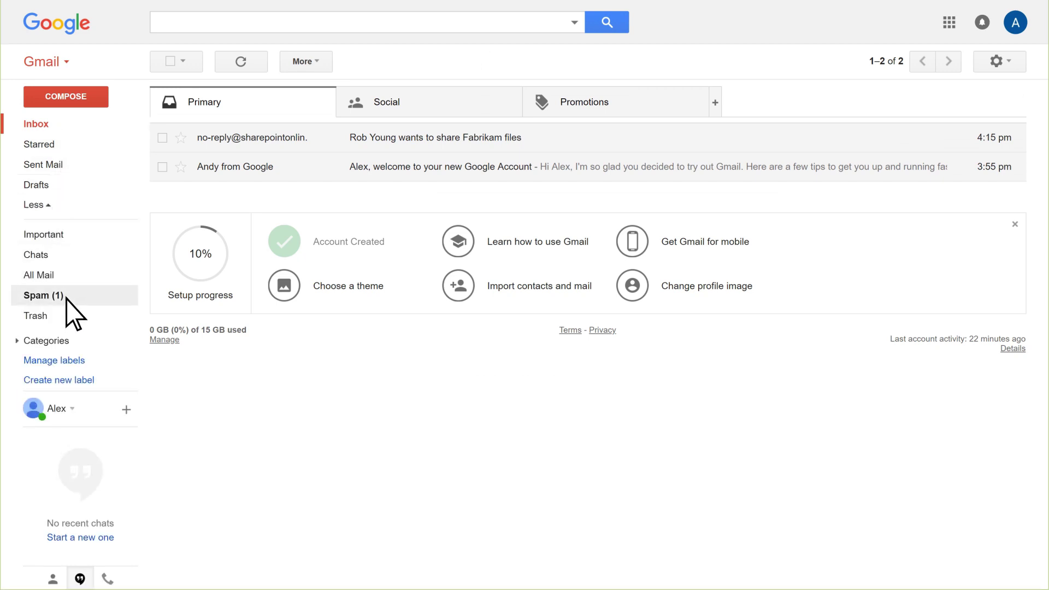
left_click(46, 295)
left_click(377, 110)
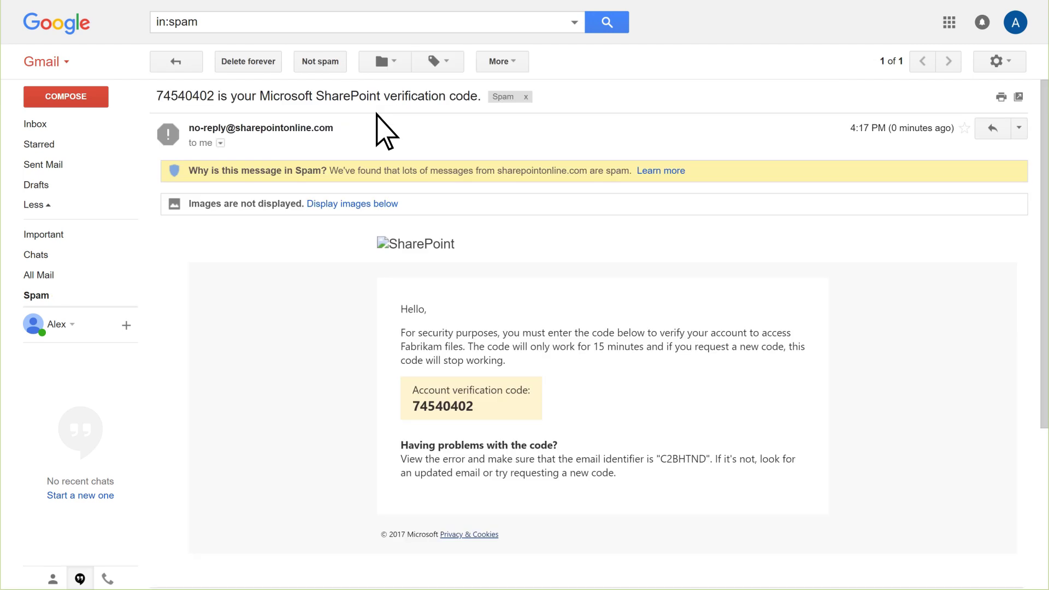
left_click_drag(476, 405, 438, 407)
right_click(415, 405)
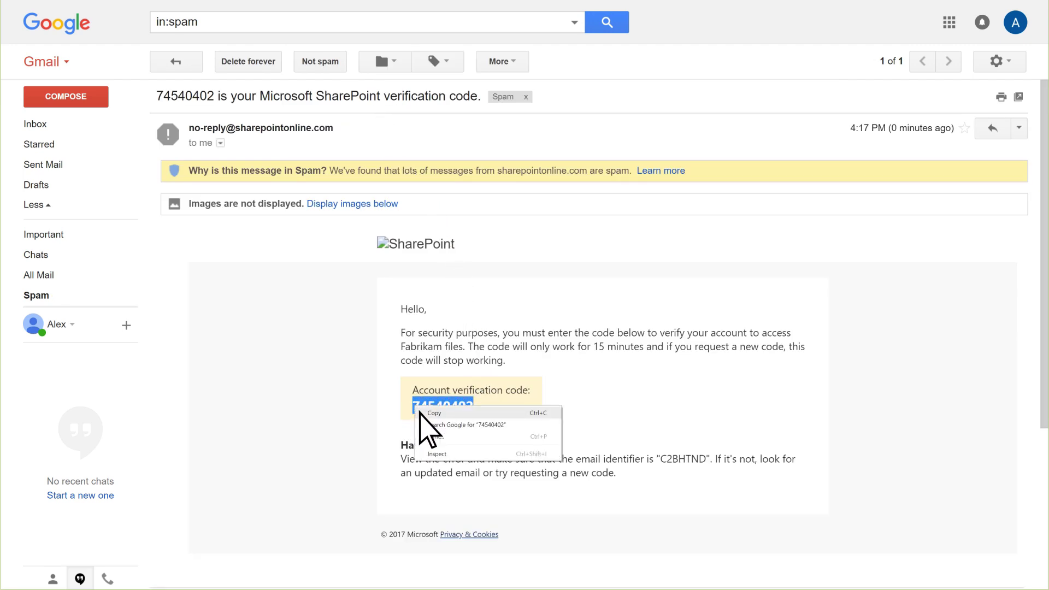
left_click(420, 414)
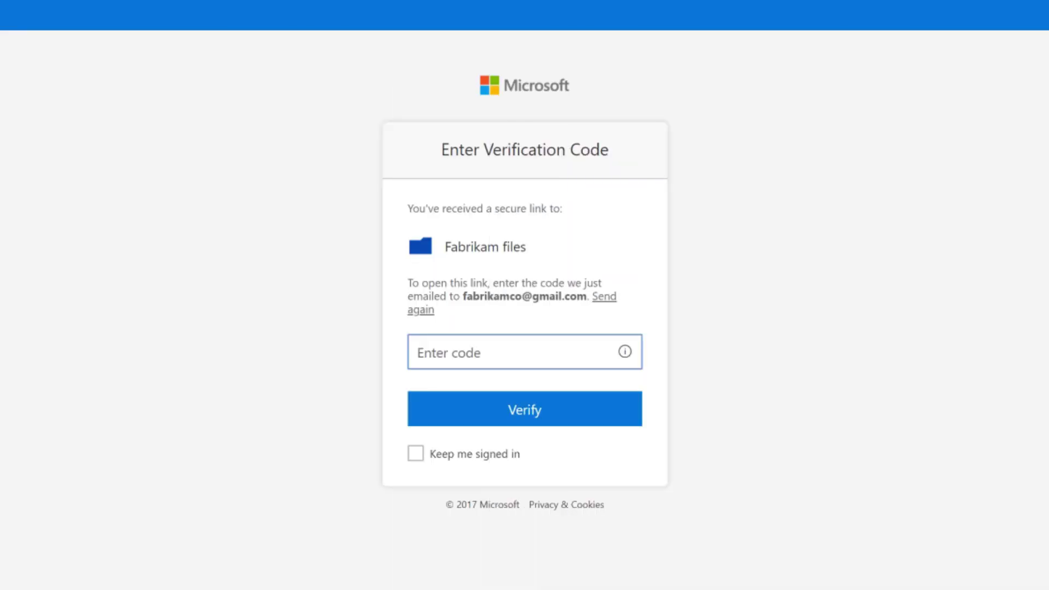
left_click(574, 355)
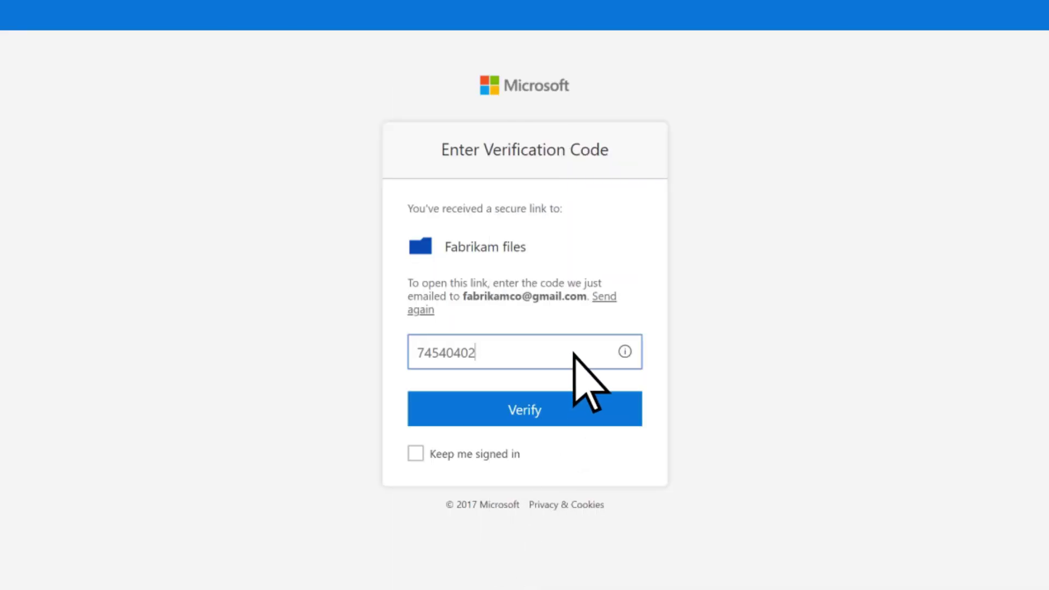
left_click(575, 416)
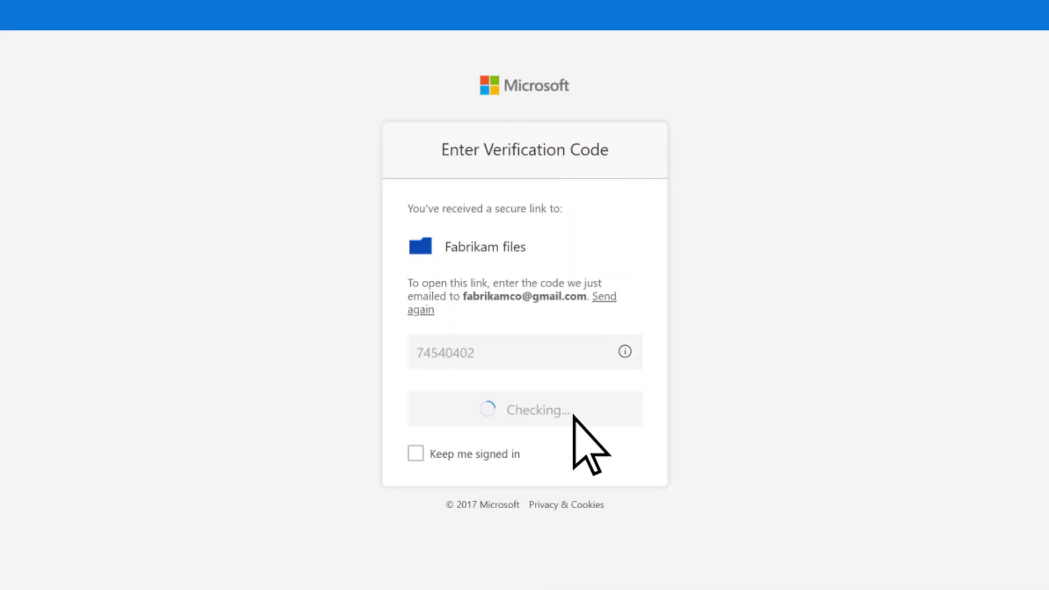